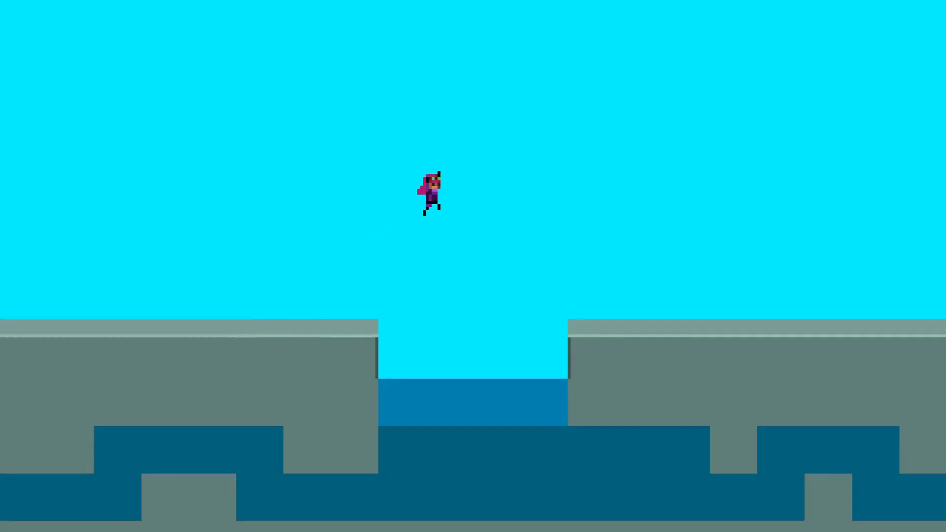
{"action": "key", "text": "Left"}
{"action": "key", "text": "Down"}
{"action": "key", "text": "Right"}
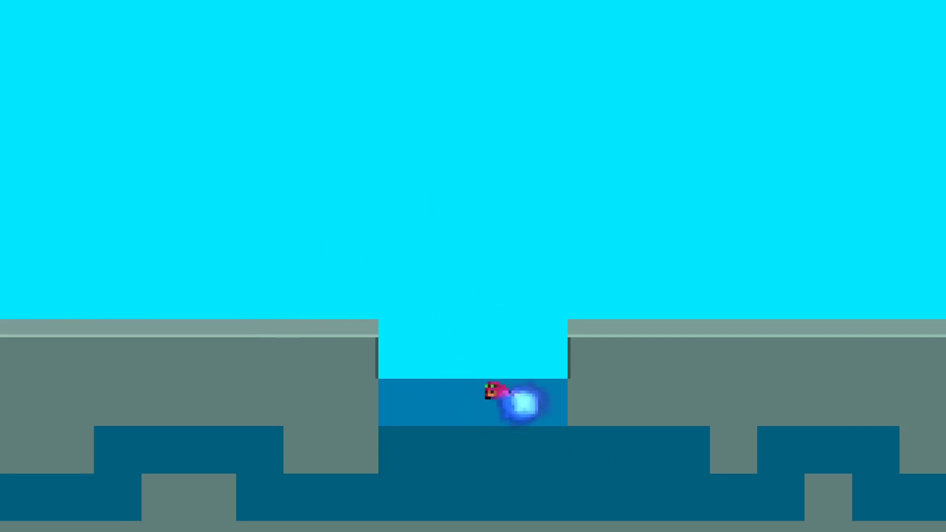
{"action": "key", "text": "Up"}
{"action": "key", "text": "Right"}
{"action": "key", "text": "Right"}
{"action": "key", "text": "Left"}
{"action": "key", "text": "Up"}
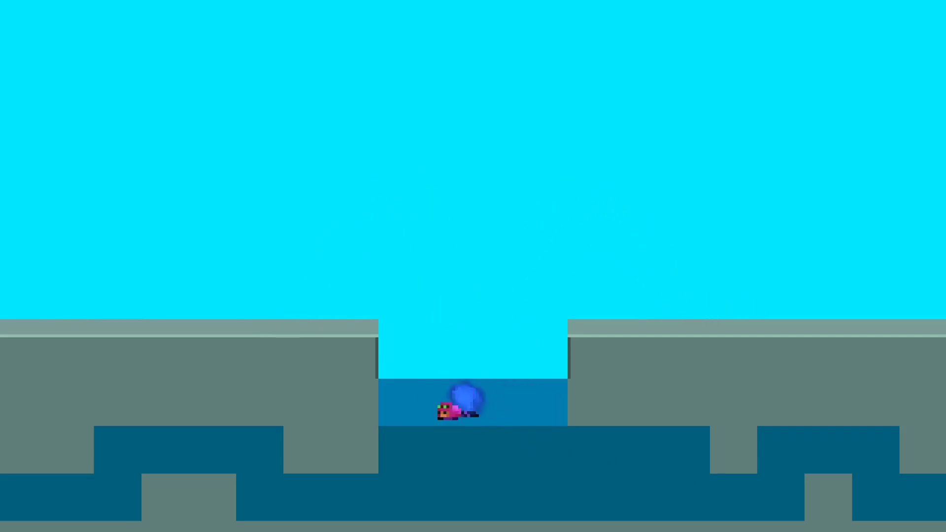
{"action": "key", "text": "Down"}
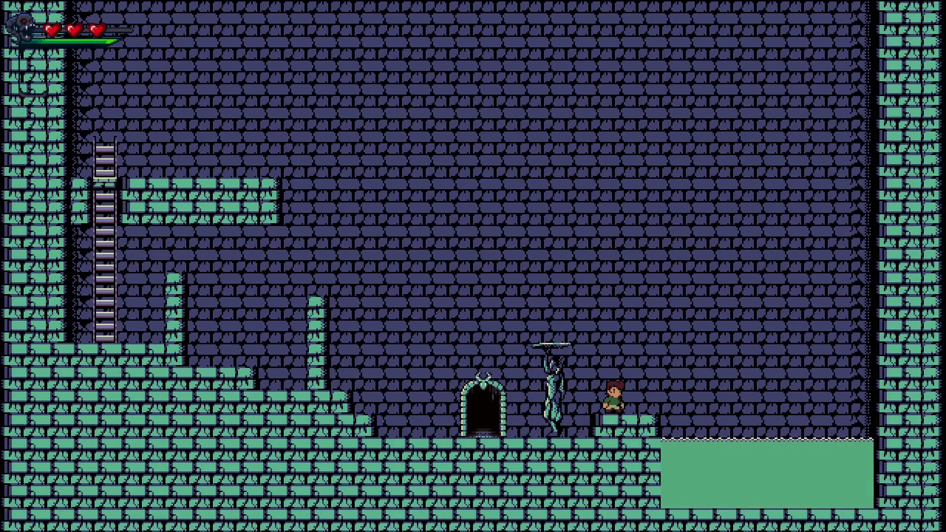
{"action": "key", "text": "Right"}
{"action": "key", "text": "Up"}
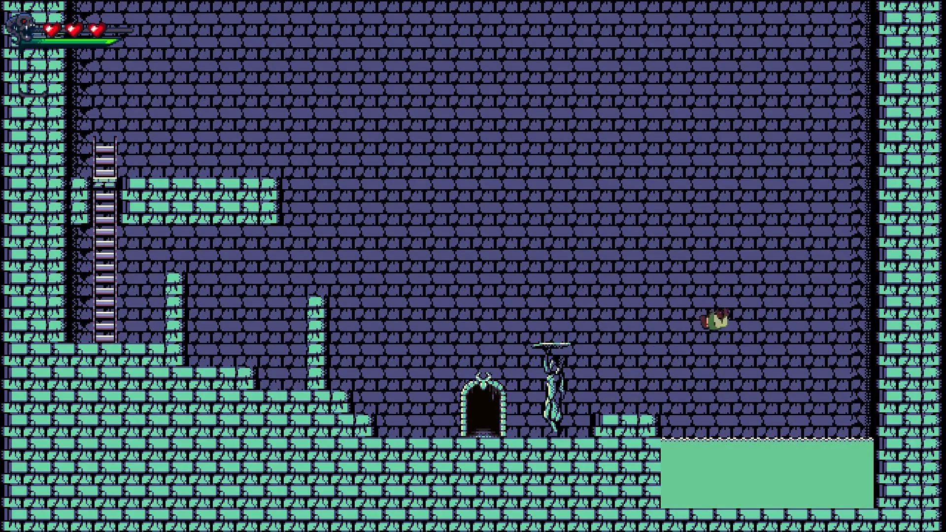
{"action": "key", "text": "Left"}
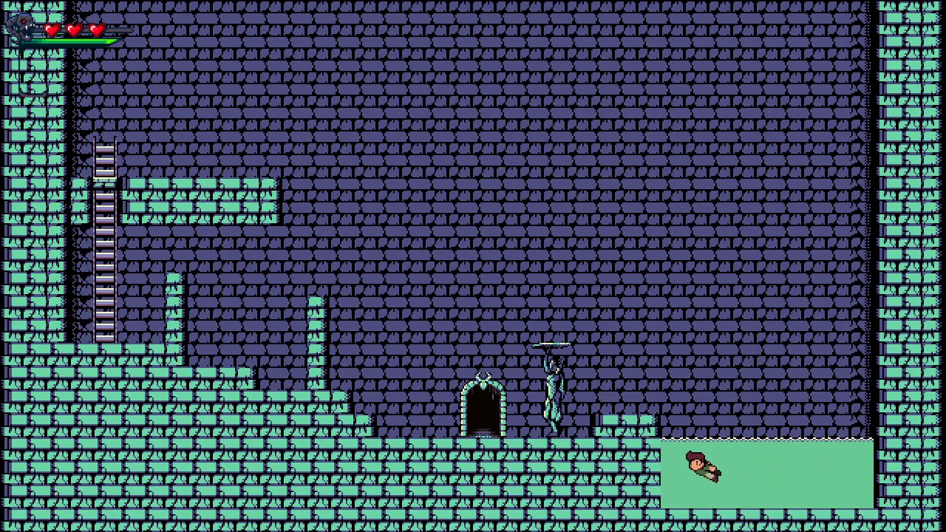
{"action": "key", "text": "Up"}
{"action": "key", "text": "Right"}
{"action": "key", "text": "Left"}
{"action": "key", "text": "Up"}
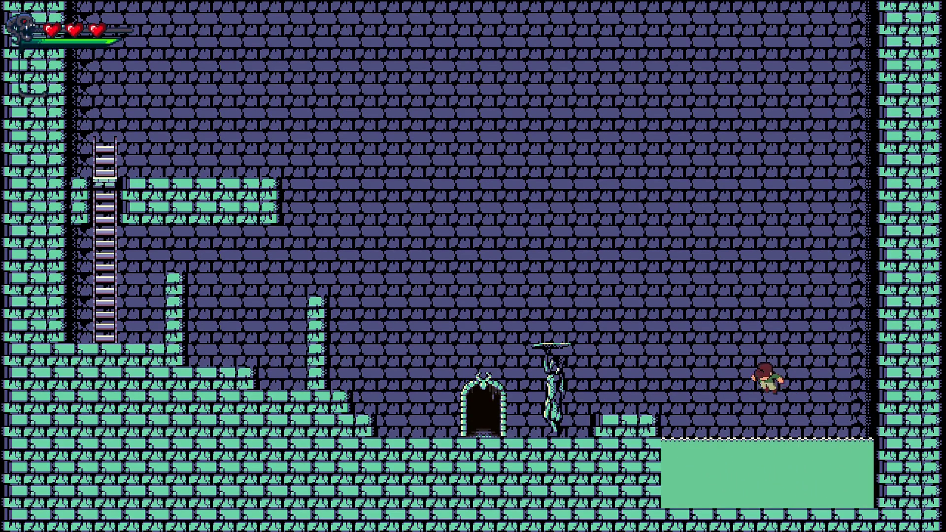
{"action": "key", "text": "Right"}
{"action": "key", "text": "Up"}
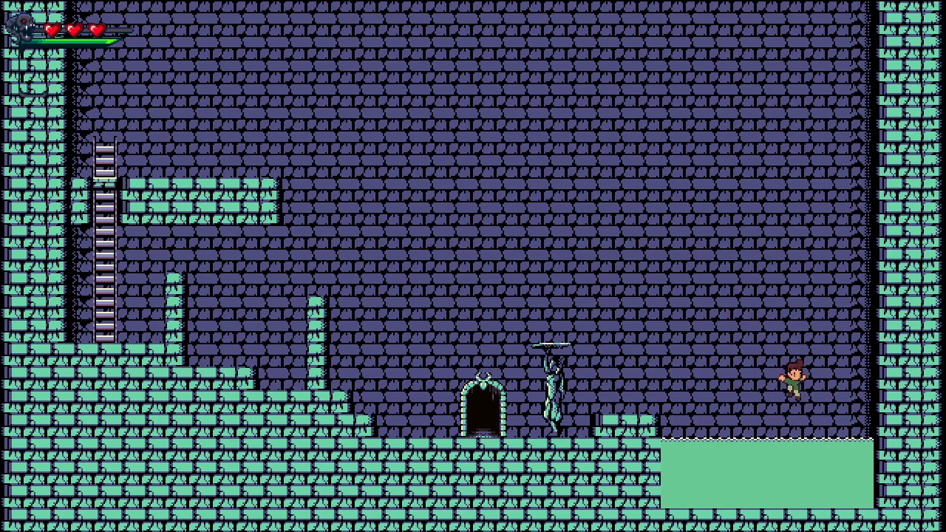
{"action": "key", "text": "Left"}
{"action": "key", "text": "Up"}
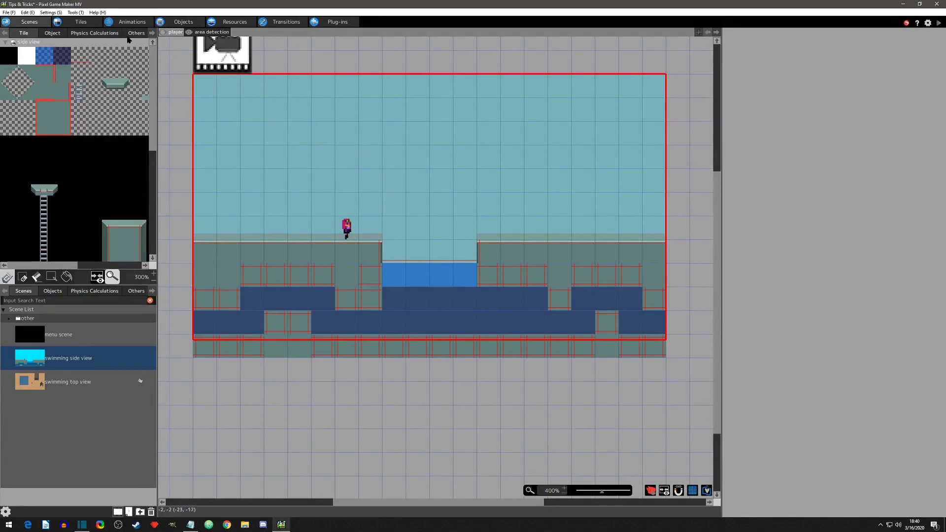
Step: Examine the wall detection and area detection settings of the water and surface tiles in the side view tileset, then return to the swimming scene
{"action": "left_click", "coordinate": [83, 22]}
{"action": "left_click", "coordinate": [154, 42]}
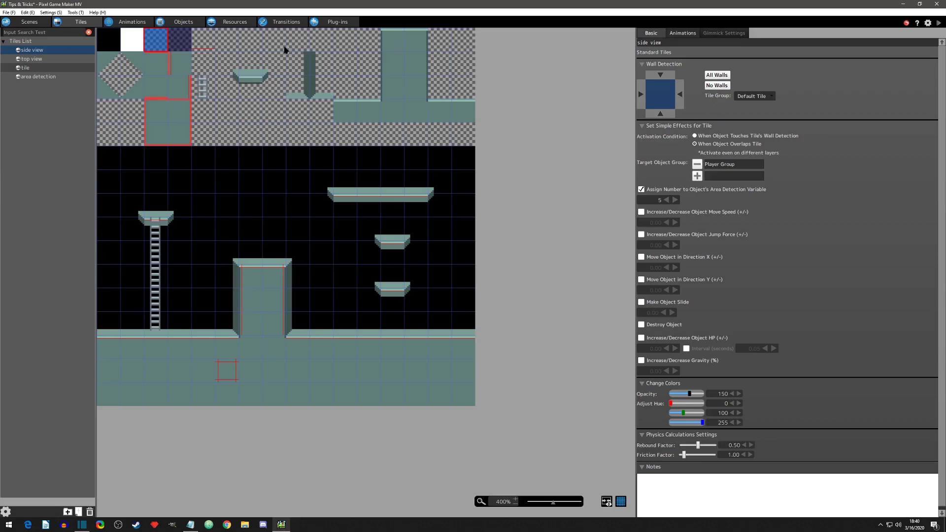
{"action": "left_click", "coordinate": [183, 42]}
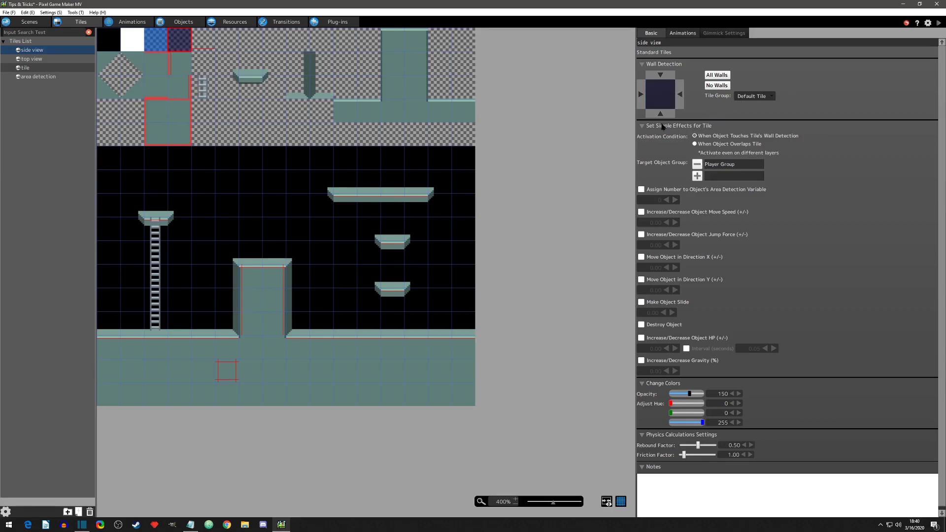
{"action": "left_click", "coordinate": [207, 50]}
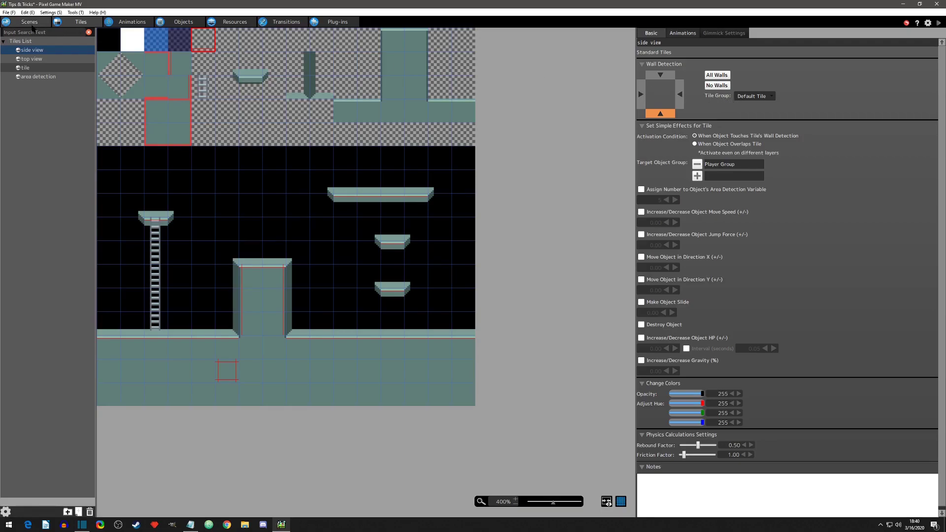
{"action": "left_click", "coordinate": [32, 24]}
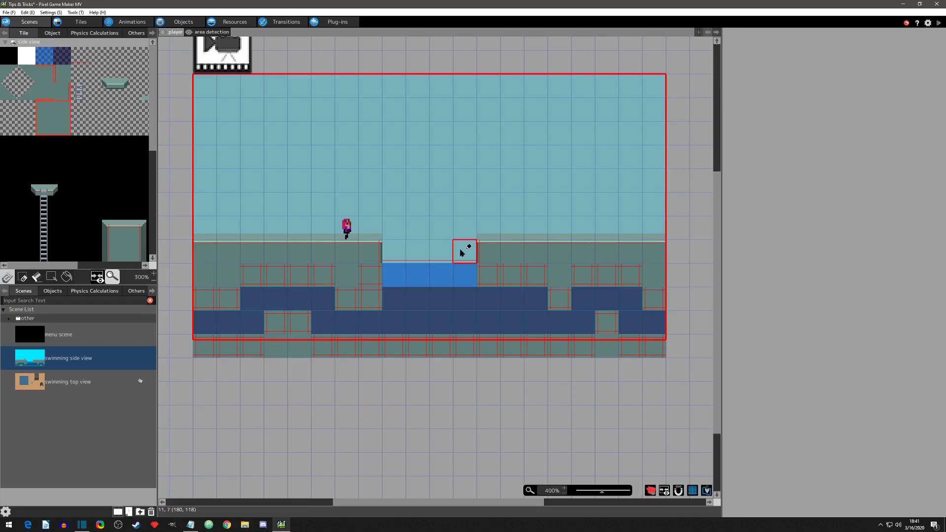
Step: Review the moving and jumping parameters of the nova SV object and return to its action program
{"action": "left_click", "coordinate": [180, 26]}
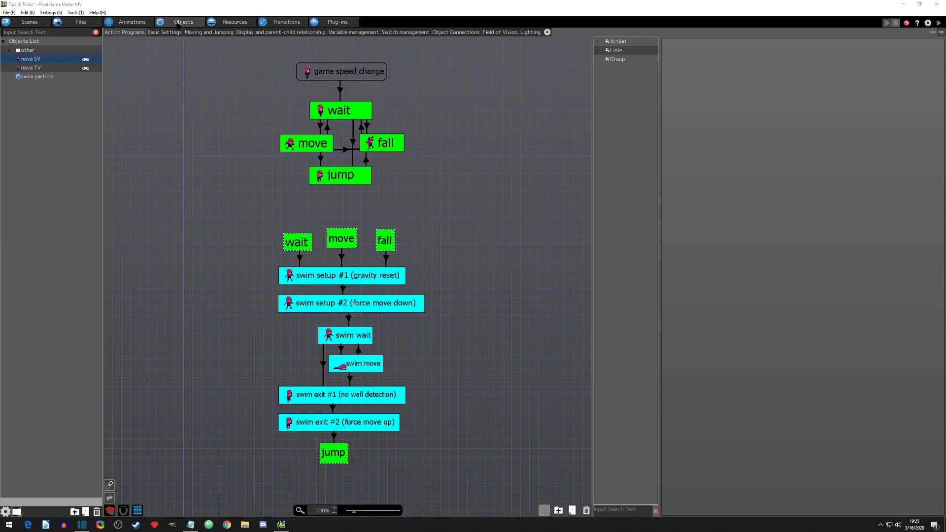
{"action": "left_click", "coordinate": [204, 33]}
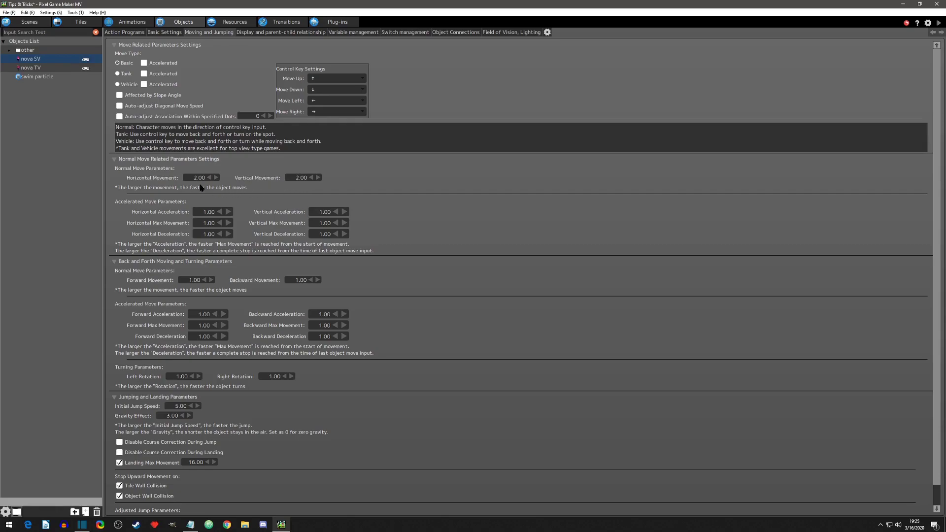
{"action": "left_click", "coordinate": [121, 34]}
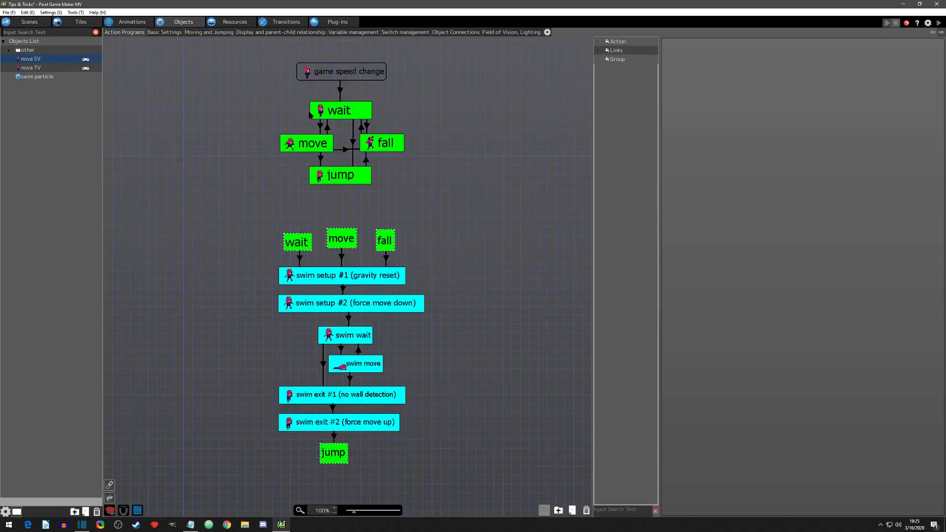
Step: Inspect nova SV's wait, move and fall actions and the variable condition on the link from move to swim setup #1
{"action": "left_click", "coordinate": [311, 115]}
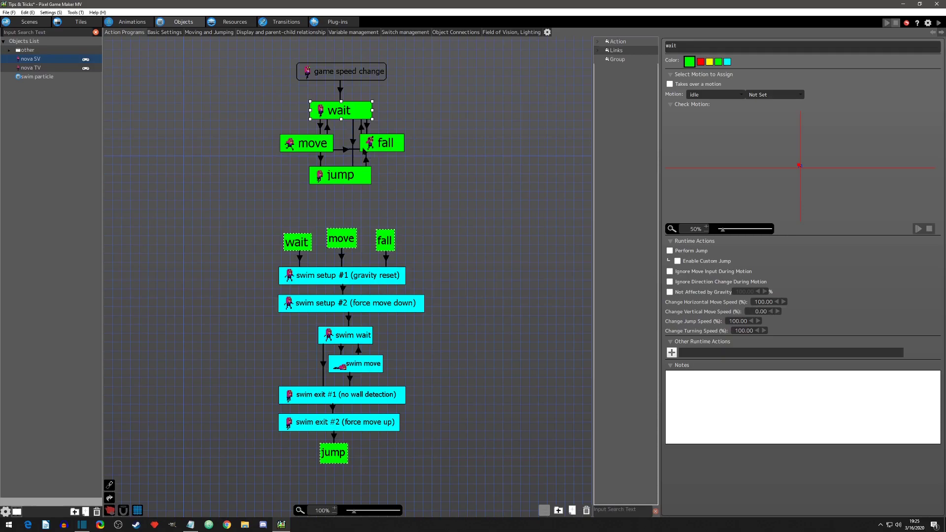
{"action": "left_click", "coordinate": [313, 142]}
{"action": "left_click", "coordinate": [376, 145]}
{"action": "left_click", "coordinate": [340, 240]}
{"action": "left_click", "coordinate": [341, 256]}
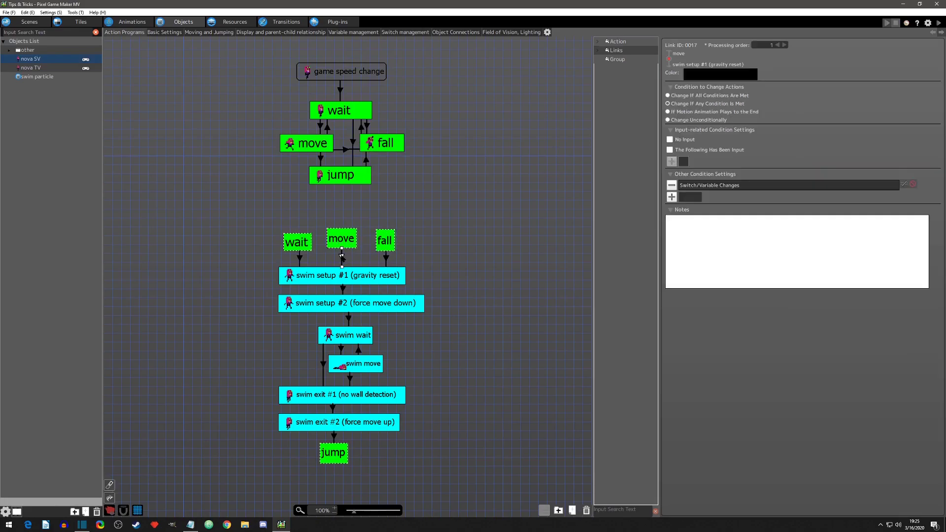
{"action": "double_click", "coordinate": [699, 187]}
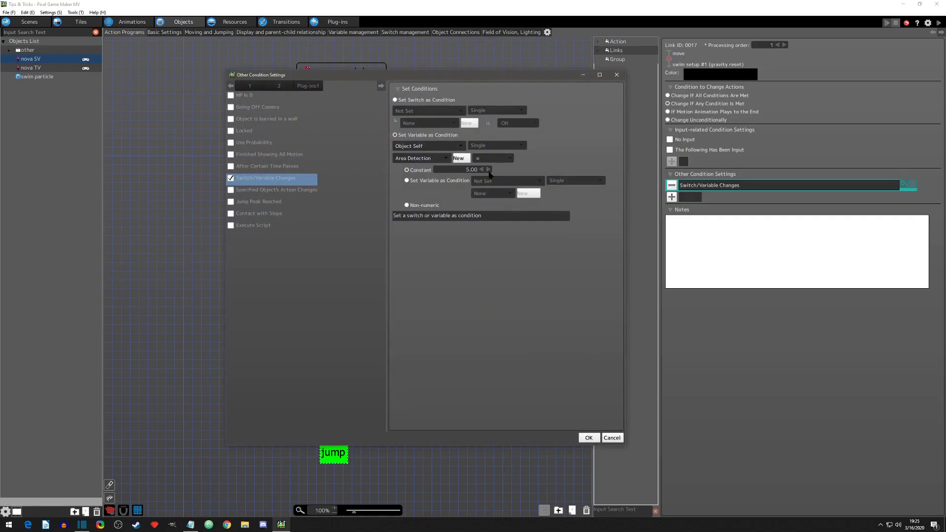
{"action": "left_click", "coordinate": [617, 75]}
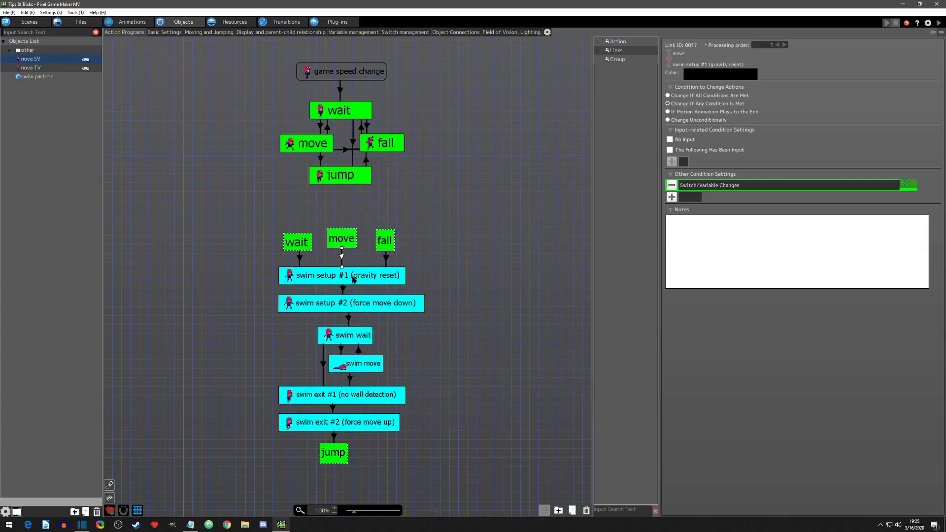
Step: Examine both swim setup actions, the links leaving them, and the Move Object settings of swim setup #2
{"action": "left_click", "coordinate": [353, 276]}
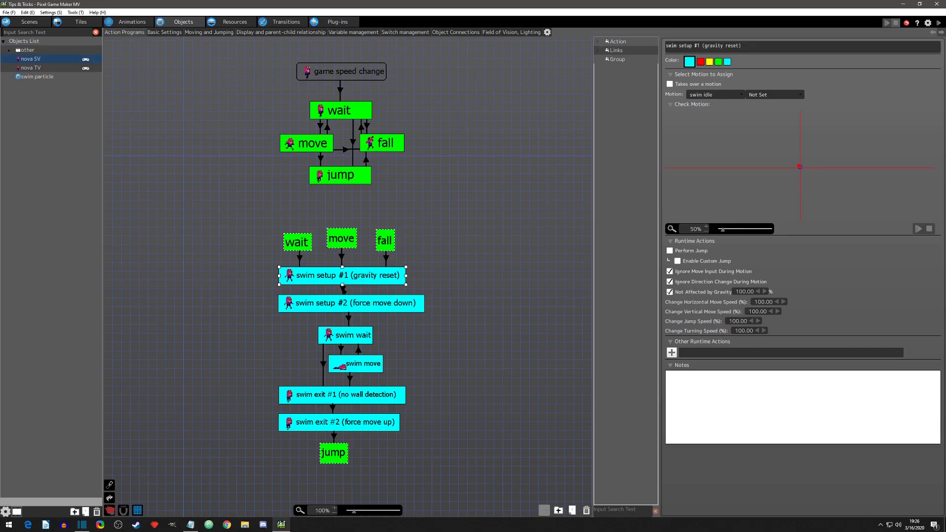
{"action": "left_click", "coordinate": [344, 288]}
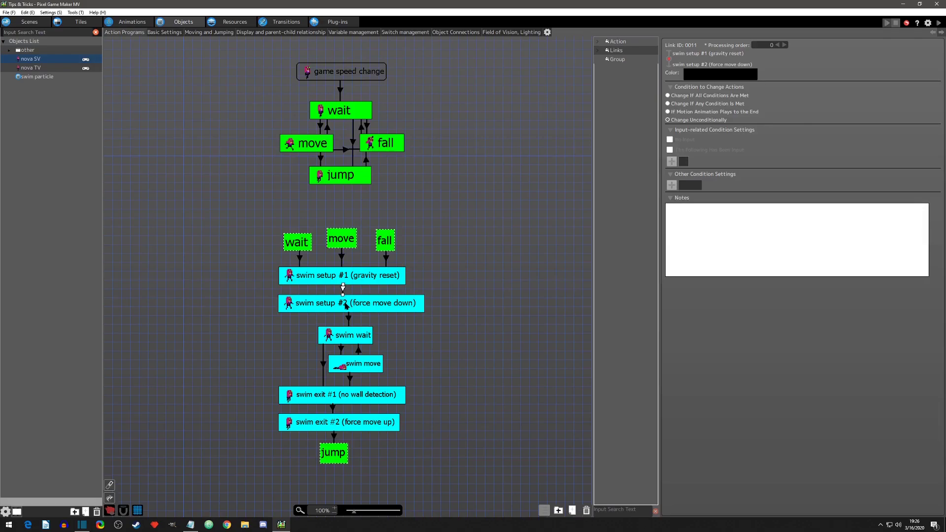
{"action": "left_click", "coordinate": [346, 305]}
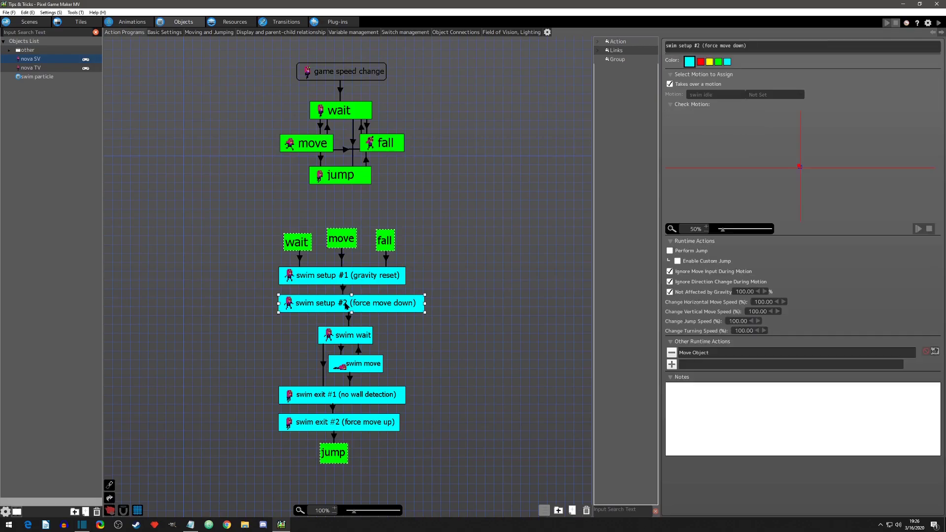
{"action": "double_click", "coordinate": [714, 353]}
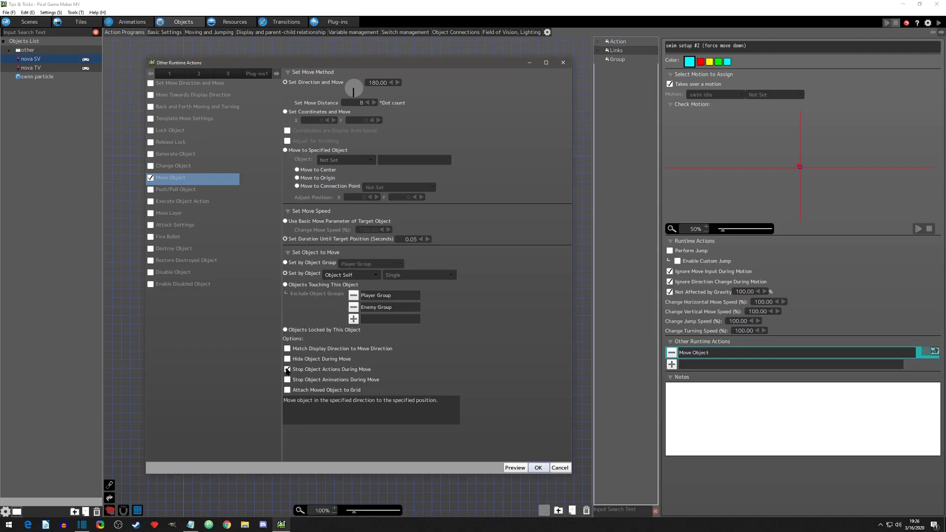
{"action": "left_click", "coordinate": [538, 467]}
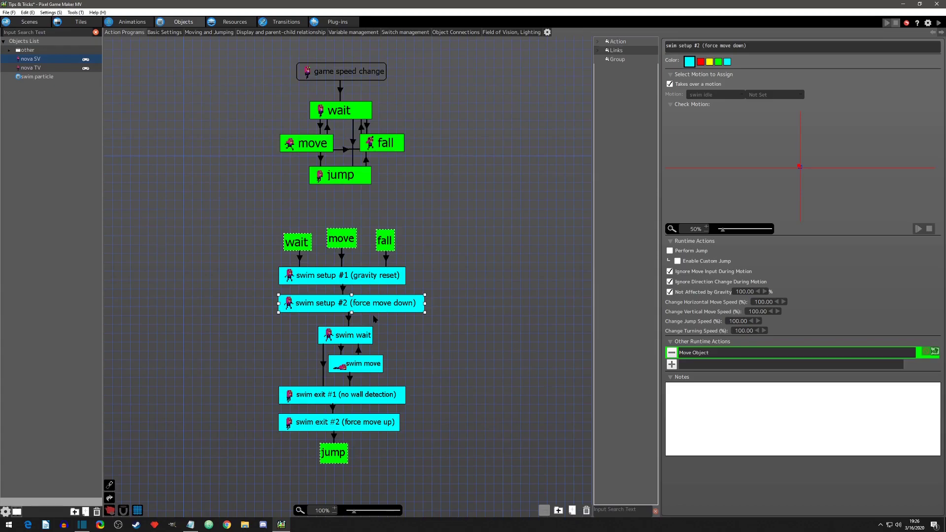
{"action": "left_click", "coordinate": [355, 281]}
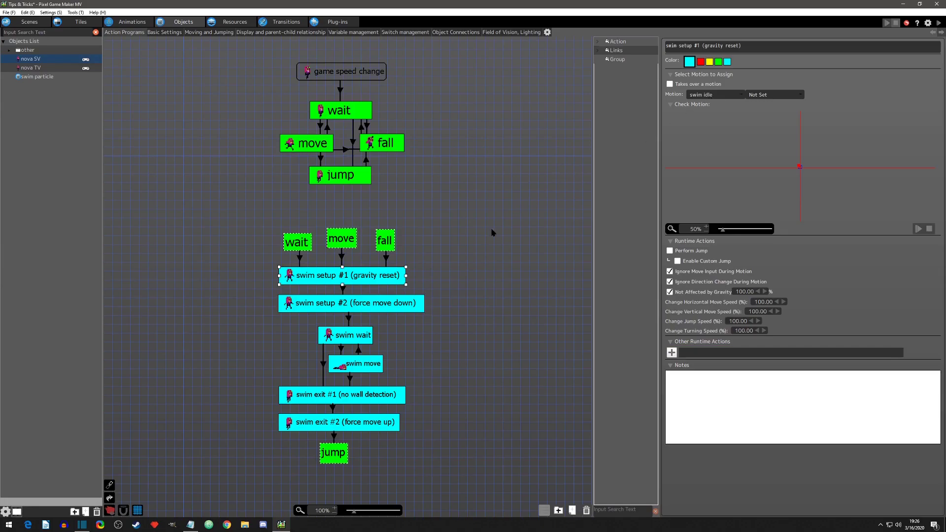
{"action": "left_click", "coordinate": [377, 305]}
{"action": "left_click", "coordinate": [350, 319]}
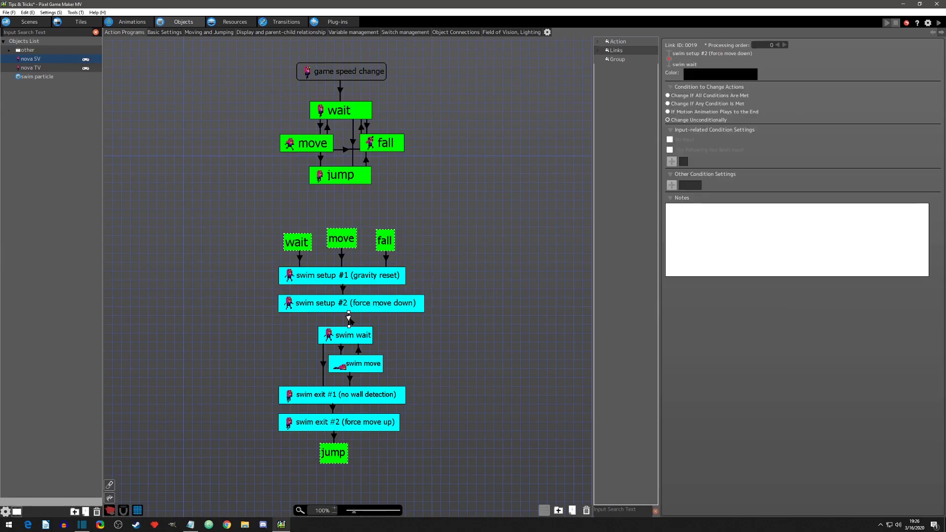
Step: Check the swim wait and swim move actions and the input conditions on the links between them
{"action": "left_click", "coordinate": [348, 340]}
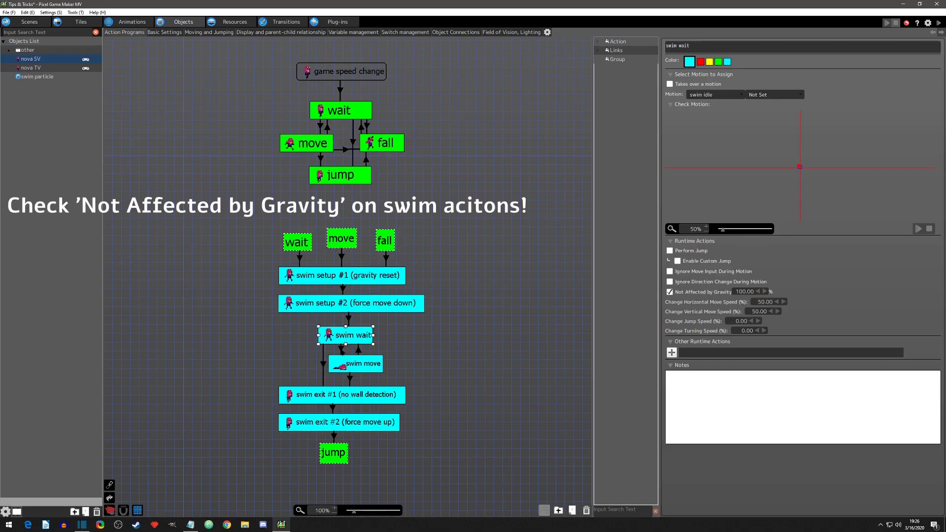
{"action": "left_click", "coordinate": [342, 349]}
{"action": "left_click", "coordinate": [353, 366]}
{"action": "left_click", "coordinate": [361, 351]}
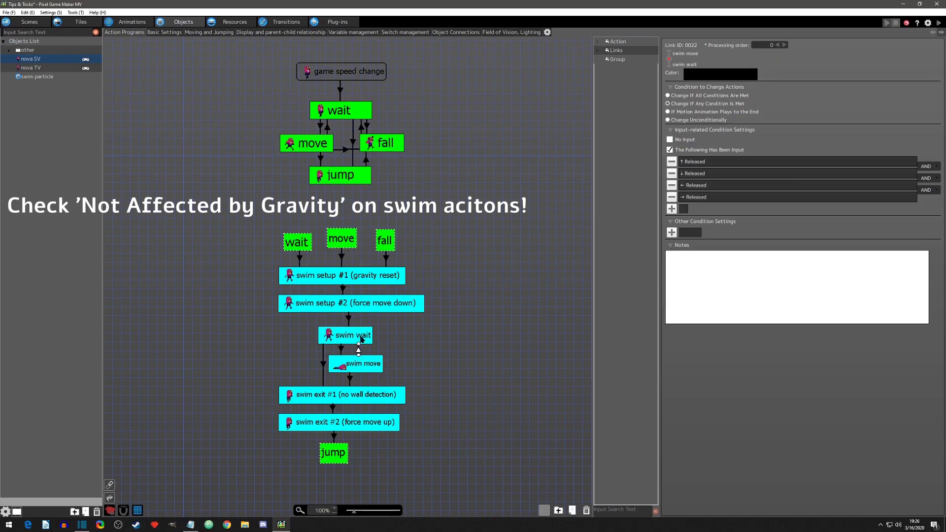
{"action": "left_click", "coordinate": [361, 340]}
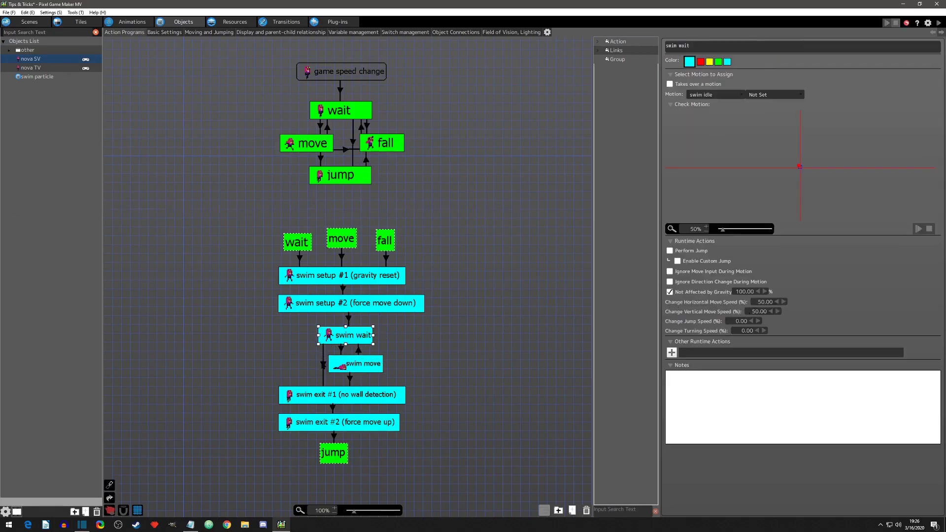
Step: Inspect the links into swim exit #1, including the variable and tile wall contact conditions on the link from swim move
{"action": "left_click", "coordinate": [324, 365]}
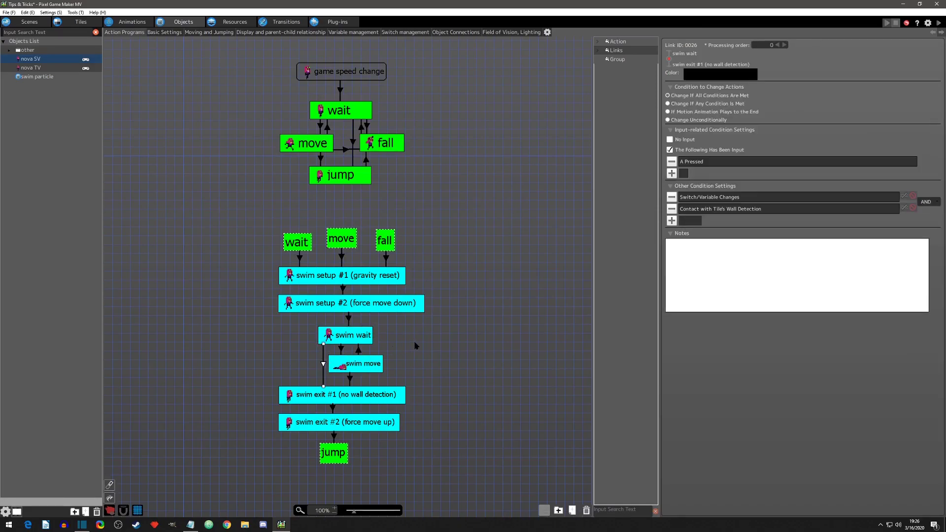
{"action": "left_click", "coordinate": [350, 378]}
{"action": "double_click", "coordinate": [696, 197]}
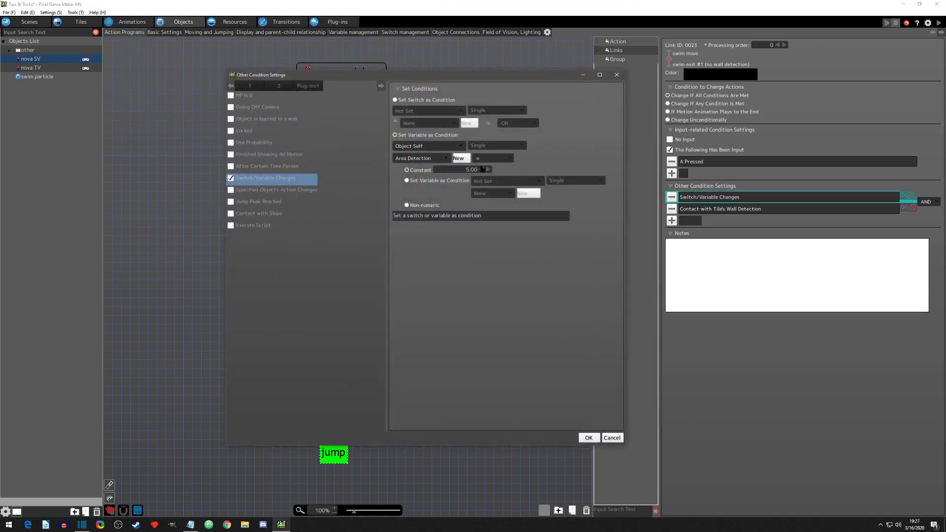
{"action": "left_click", "coordinate": [616, 74]}
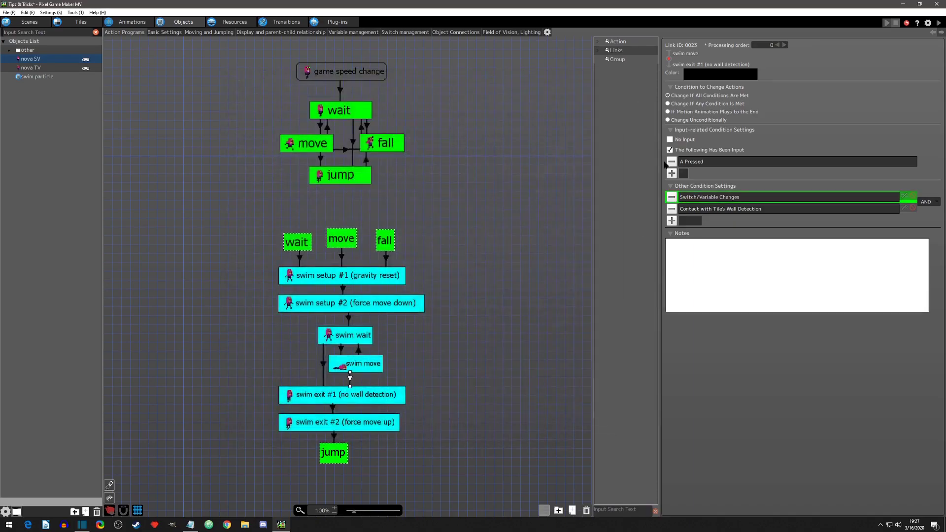
{"action": "double_click", "coordinate": [688, 208]}
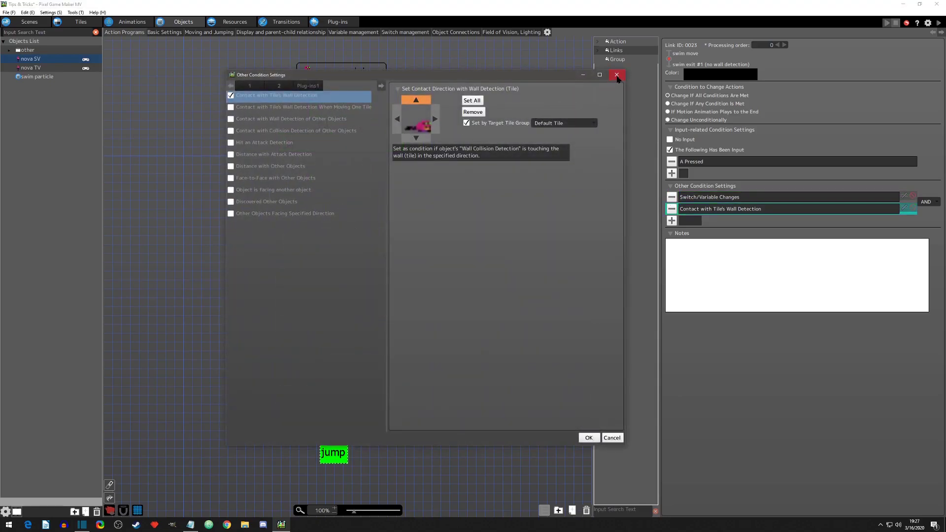
{"action": "left_click", "coordinate": [617, 75]}
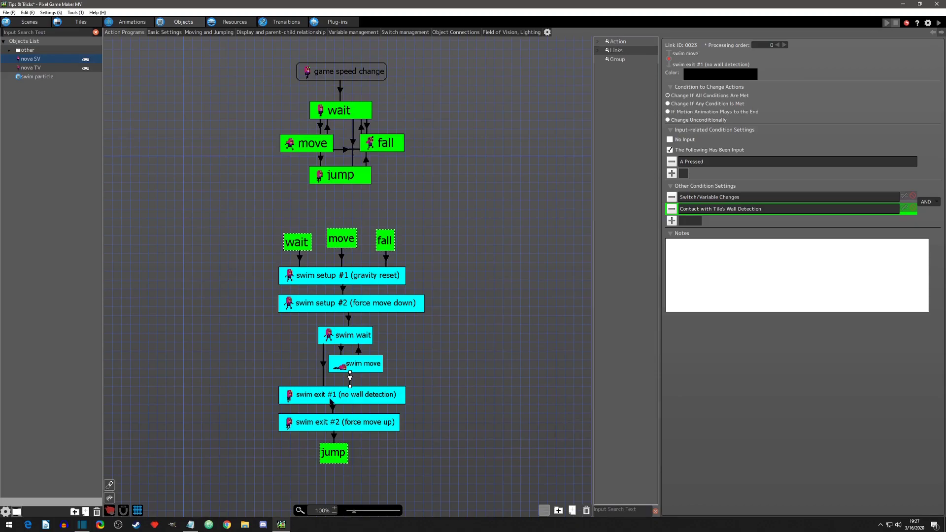
Step: Inspect swim exit #1's runtime settings and its motion options, keeping jump no wall detection assigned
{"action": "left_click", "coordinate": [331, 402]}
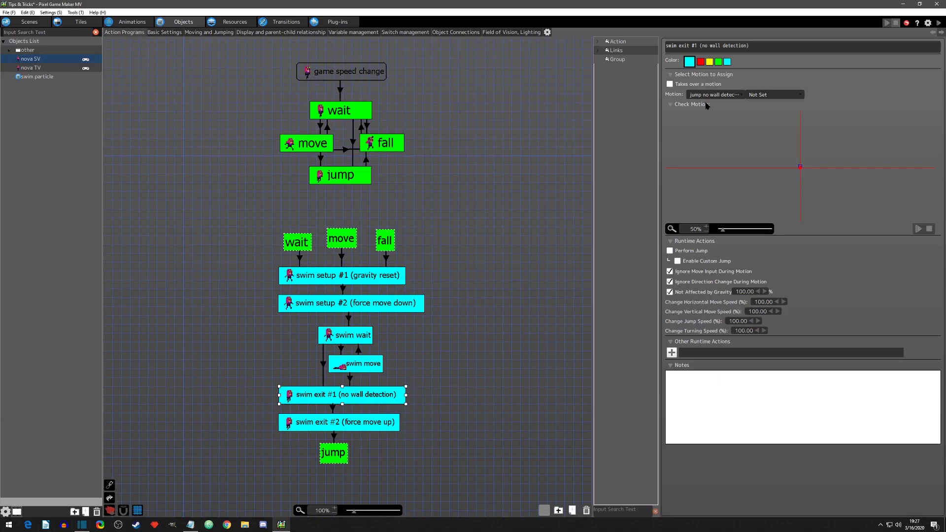
{"action": "left_click", "coordinate": [717, 96]}
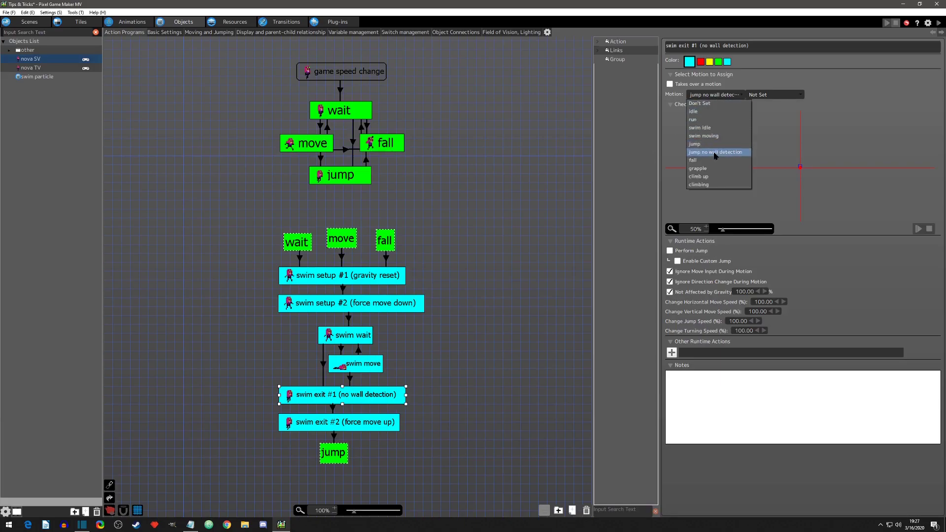
{"action": "left_click", "coordinate": [715, 152]}
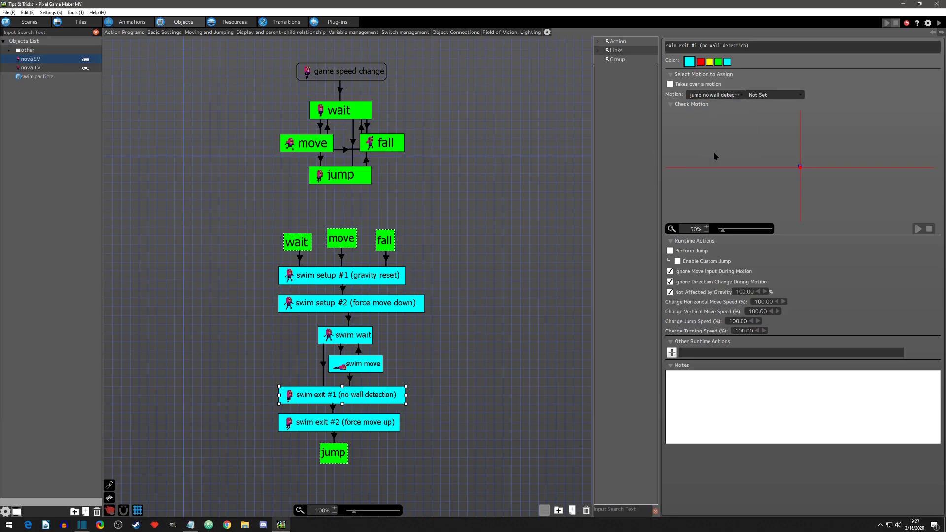
Step: Compare the wall detection of nova SV's jump and jump no wall detection motions, and return to the action program
{"action": "left_click", "coordinate": [120, 22]}
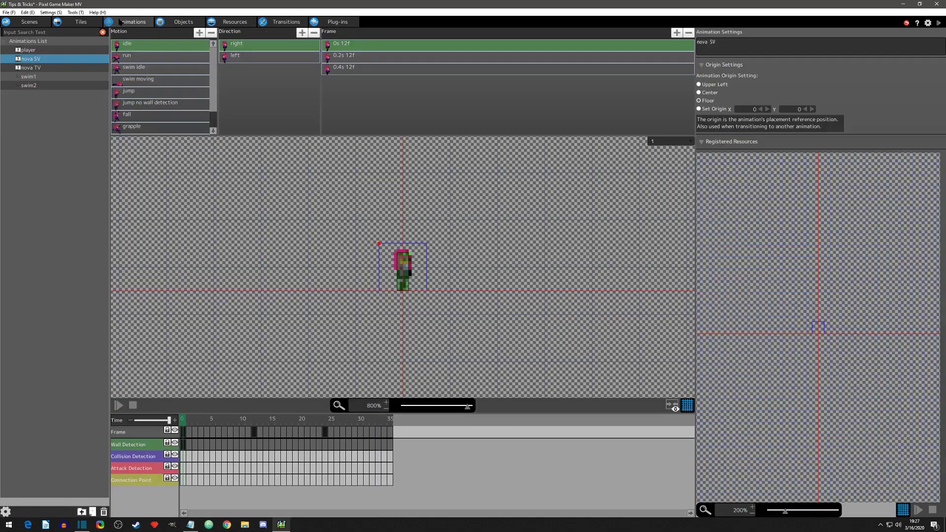
{"action": "left_click", "coordinate": [139, 92]}
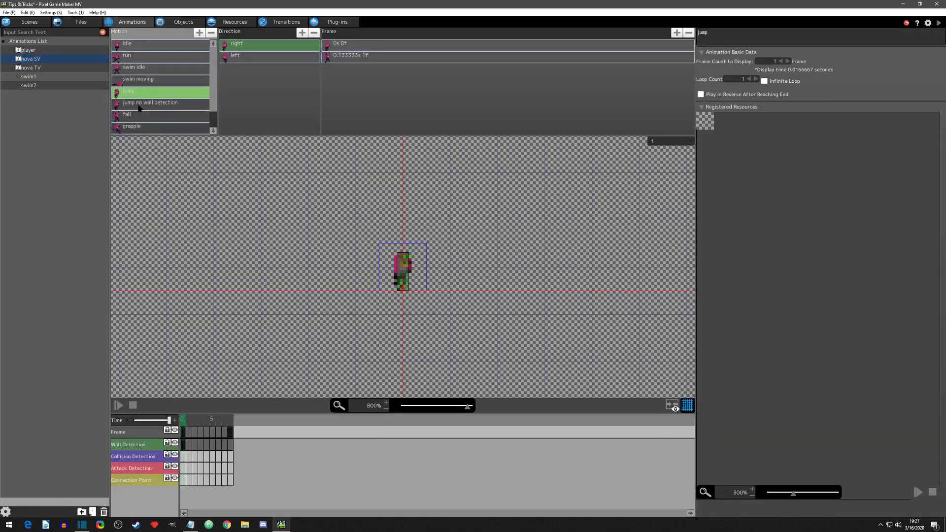
{"action": "left_click", "coordinate": [139, 104]}
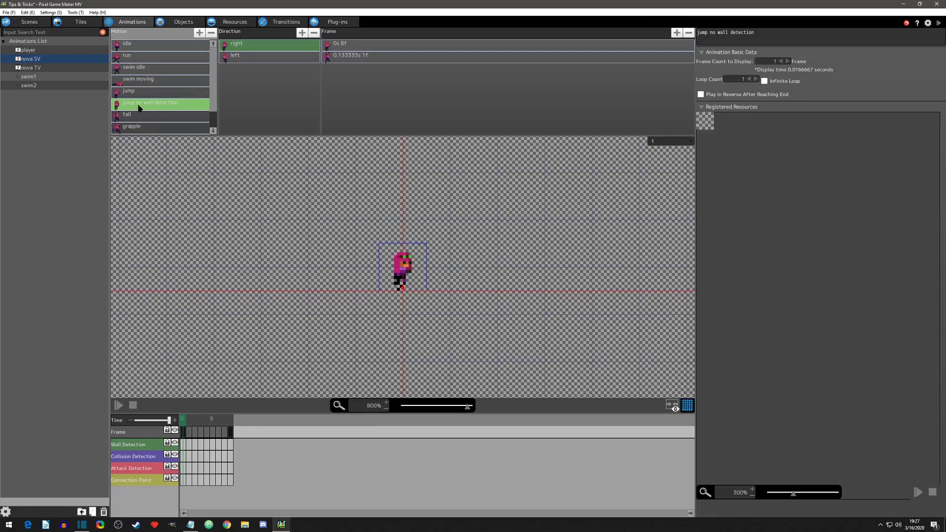
{"action": "left_click", "coordinate": [176, 22]}
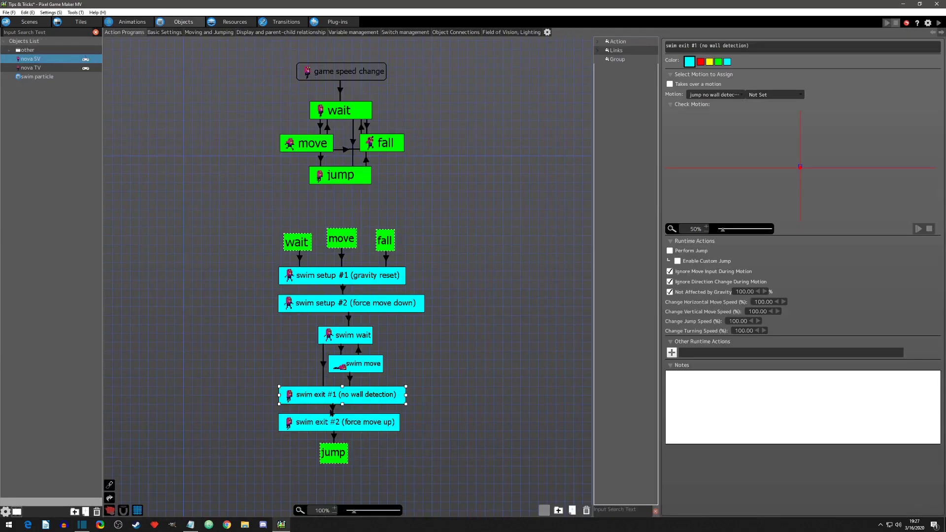
Step: Examine the links from swim exit #1 through swim exit #2 to jump, swim exit #2's Move Object settings, and the jump action
{"action": "left_click", "coordinate": [332, 410]}
{"action": "left_click", "coordinate": [333, 409]}
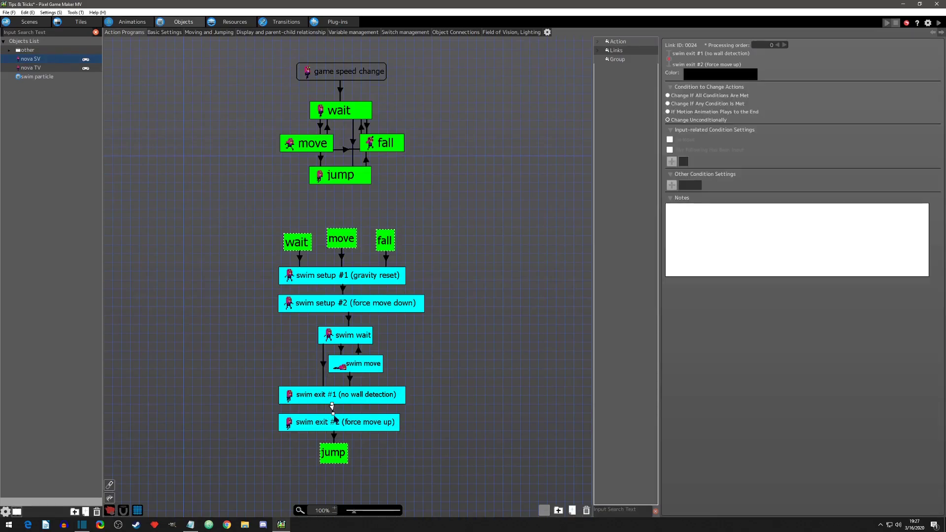
{"action": "left_click", "coordinate": [336, 426]}
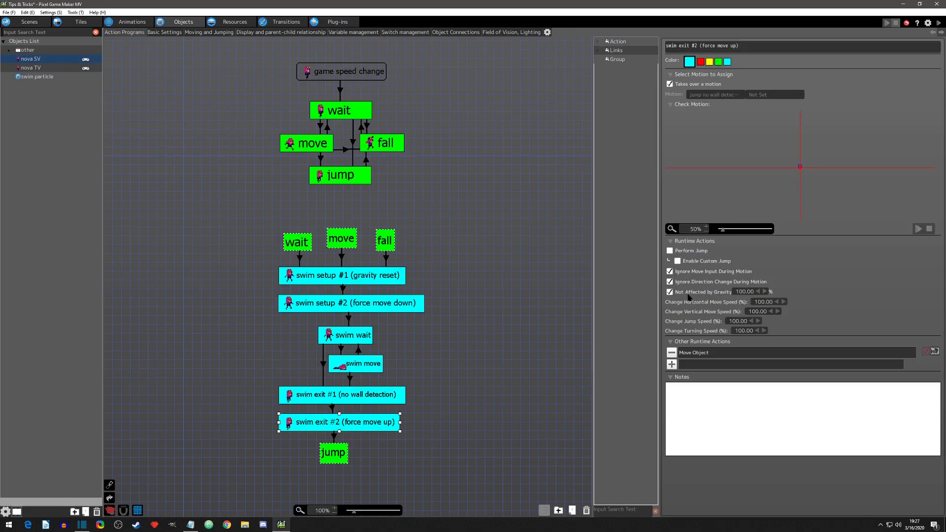
{"action": "double_click", "coordinate": [693, 352]}
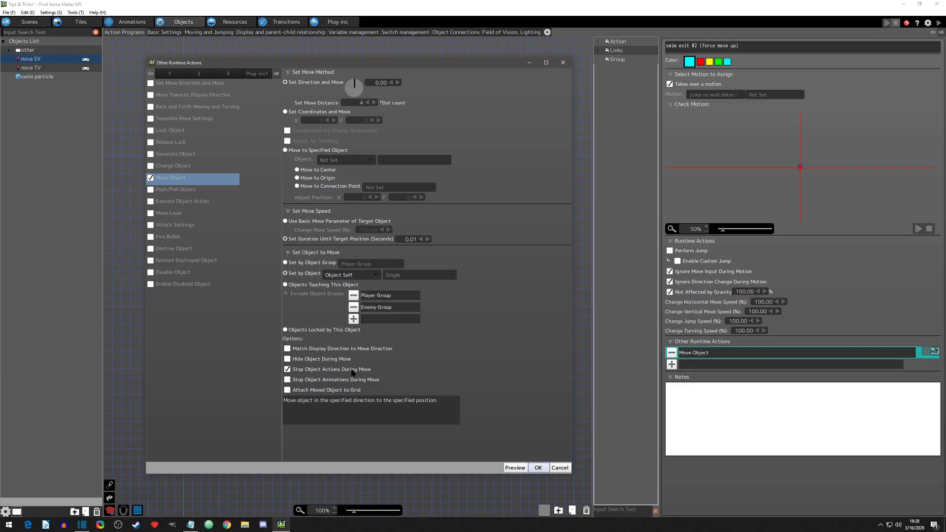
{"action": "left_click", "coordinate": [538, 468]}
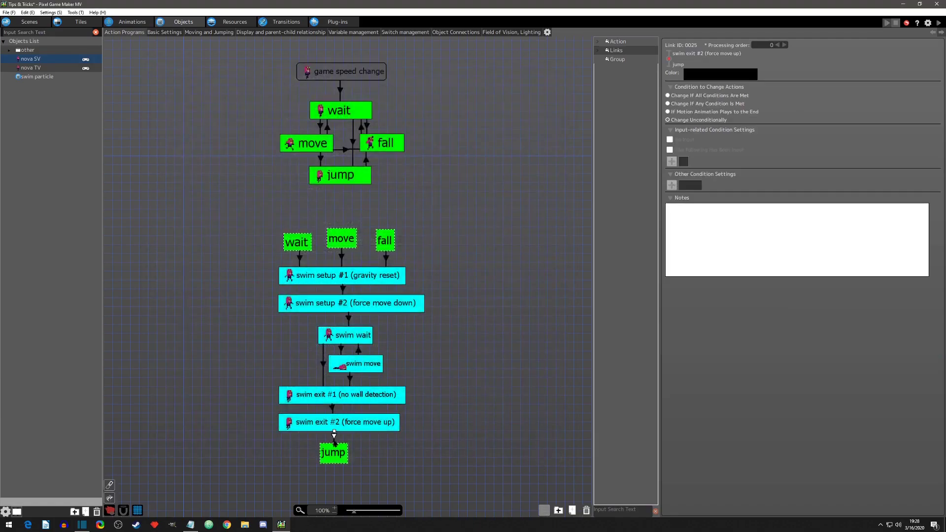
{"action": "left_click", "coordinate": [335, 453]}
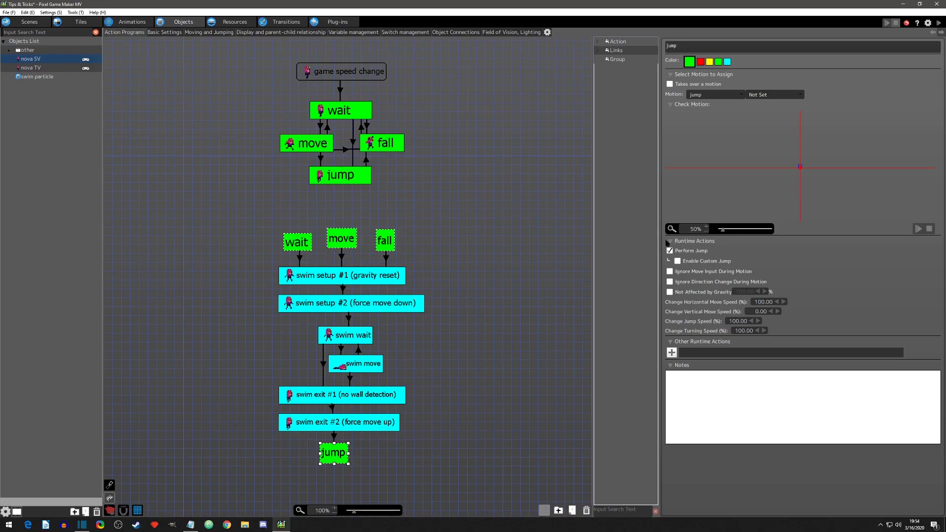
Step: Start a test play and try moving, jumping and swimming the character around the water area
{"action": "left_click", "coordinate": [938, 23]}
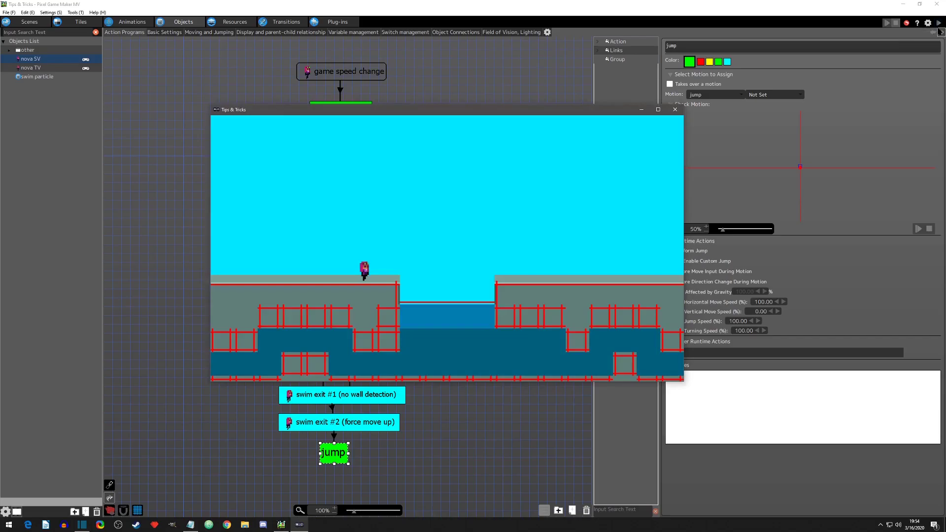
{"action": "key", "text": "Right"}
{"action": "key", "text": "z"}
{"action": "key", "text": "Right"}
{"action": "key", "text": "Left"}
{"action": "key", "text": "Up"}
{"action": "key", "text": "Right"}
{"action": "key", "text": "Left"}
{"action": "key", "text": "Right"}
{"action": "key", "text": "Left"}
{"action": "key", "text": "Right"}
{"action": "key", "text": "Right"}
{"action": "key", "text": "Left"}
{"action": "key", "text": "Right"}
{"action": "key", "text": "Up"}
{"action": "key", "text": "Right"}
{"action": "key", "text": "z"}
{"action": "key", "text": "Left"}
{"action": "key", "text": "Left"}
{"action": "key", "text": "Up"}
{"action": "key", "text": "Left"}
{"action": "key", "text": "Left"}
{"action": "key", "text": "Up"}
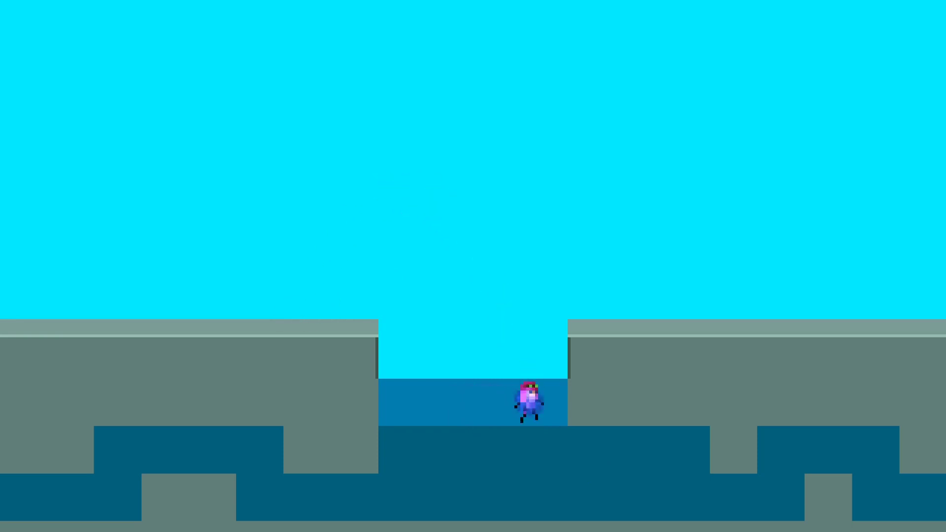
{"action": "key", "text": "space"}
Step: Test leaving the water by jumping onto the ledge, and cross the gap to the opposite ledge
{"action": "key", "text": "Up"}
{"action": "key", "text": "Left"}
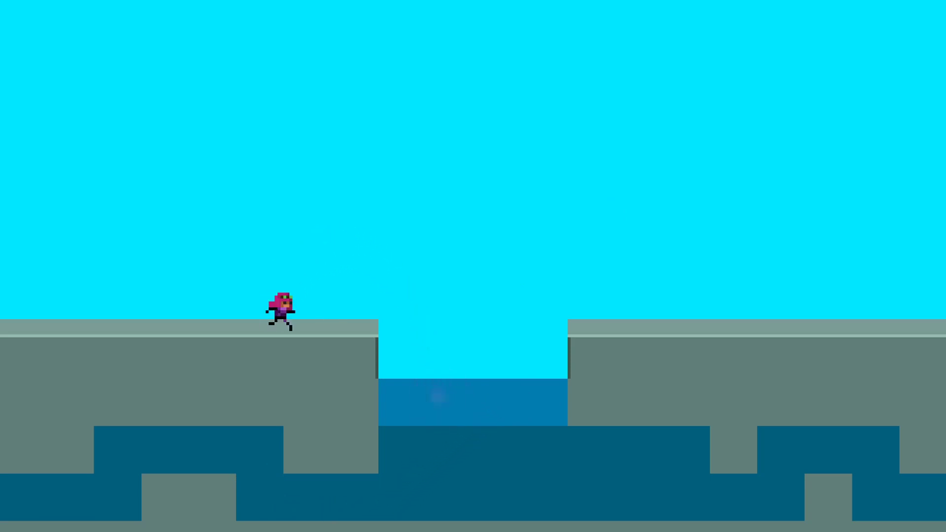
{"action": "key", "text": "Right"}
{"action": "key", "text": "space"}
{"action": "key", "text": "Right"}
{"action": "key", "text": "Left"}
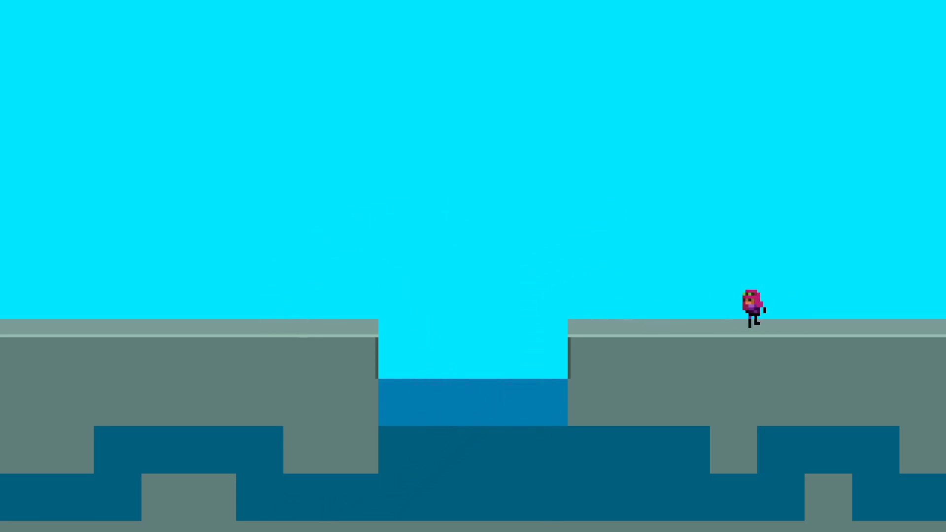